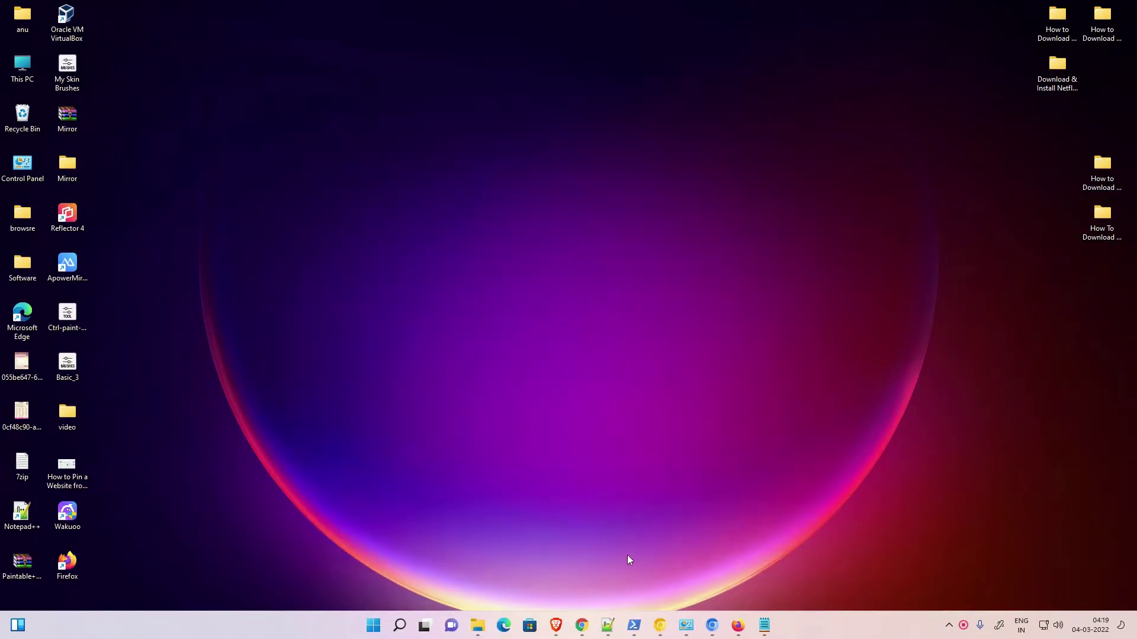
# Step: Rerun the 'flash player test' Google search in Chrome
pyautogui.click(584, 626)
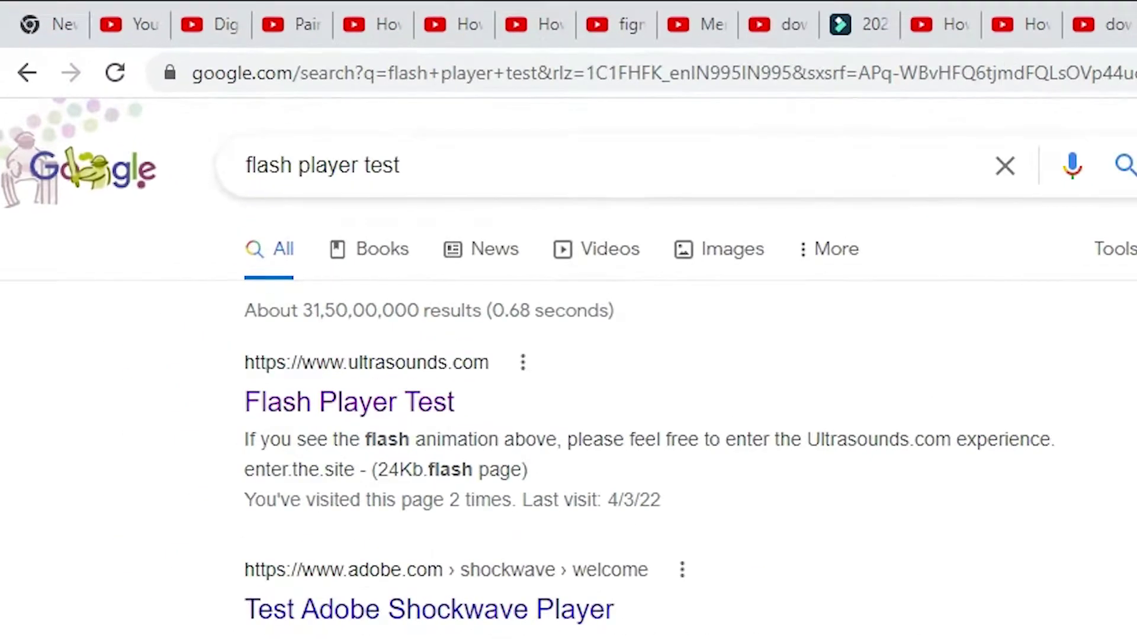
pyautogui.click(454, 183)
pyautogui.press('Return')
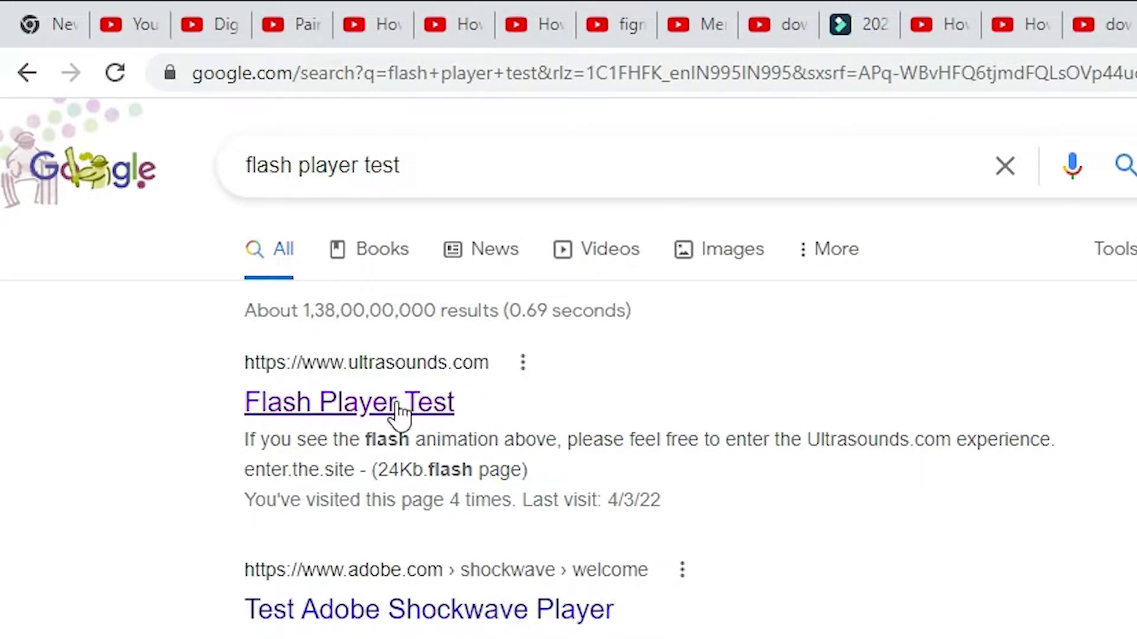
# Step: Open the ultrasounds.com Flash Player Test result in a new tab and switch to it
pyautogui.rightClick(387, 409)
pyautogui.click(451, 426)
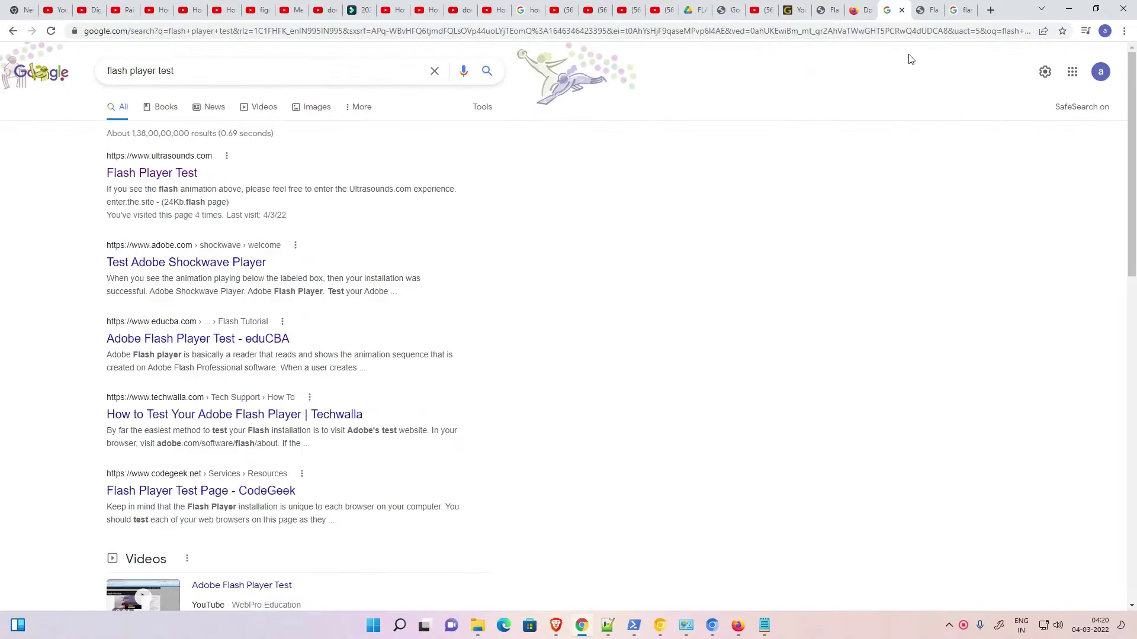
pyautogui.click(928, 7)
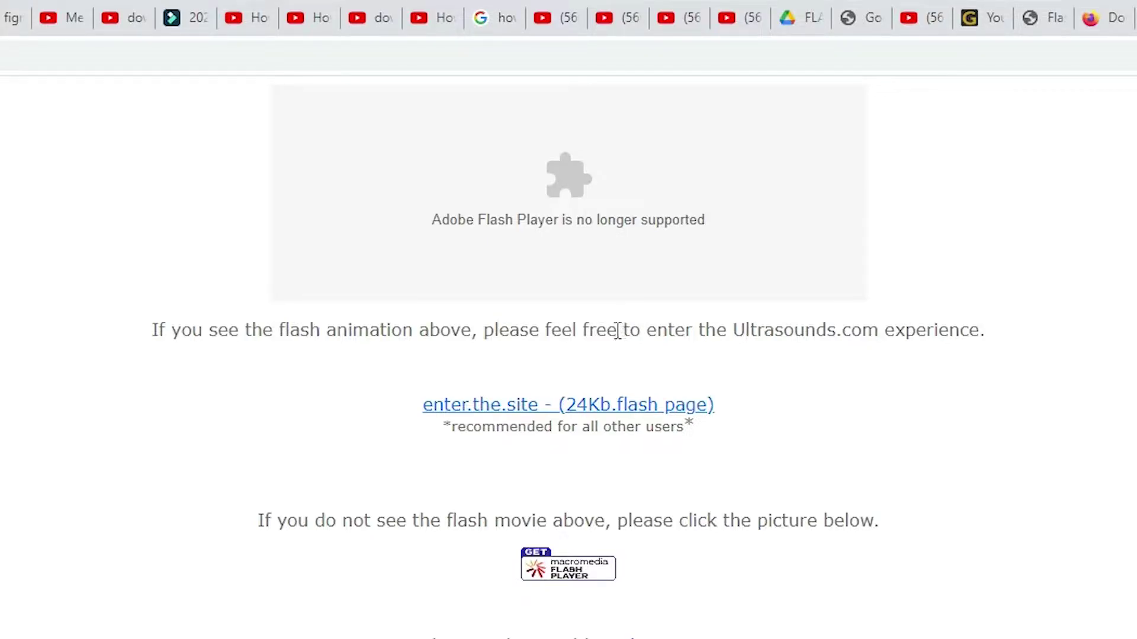
# Step: Close the extra tabs and search 'flash player for web update 2021 chrome extension'
pyautogui.hotkey('ctrl', 'w')
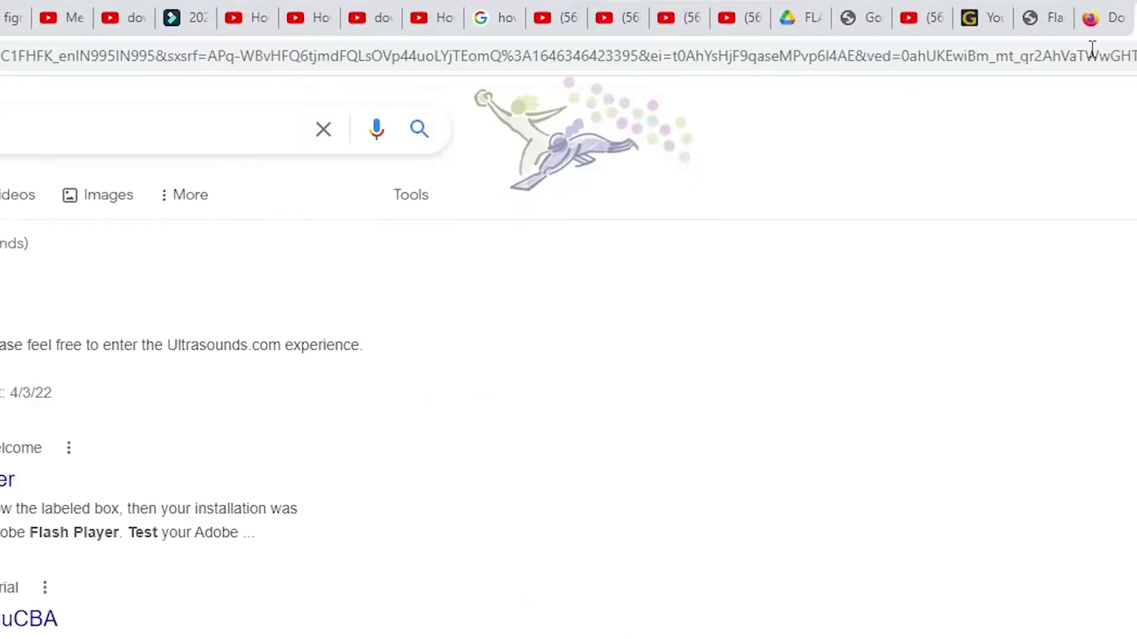
pyautogui.hotkey('ctrl', 'w')
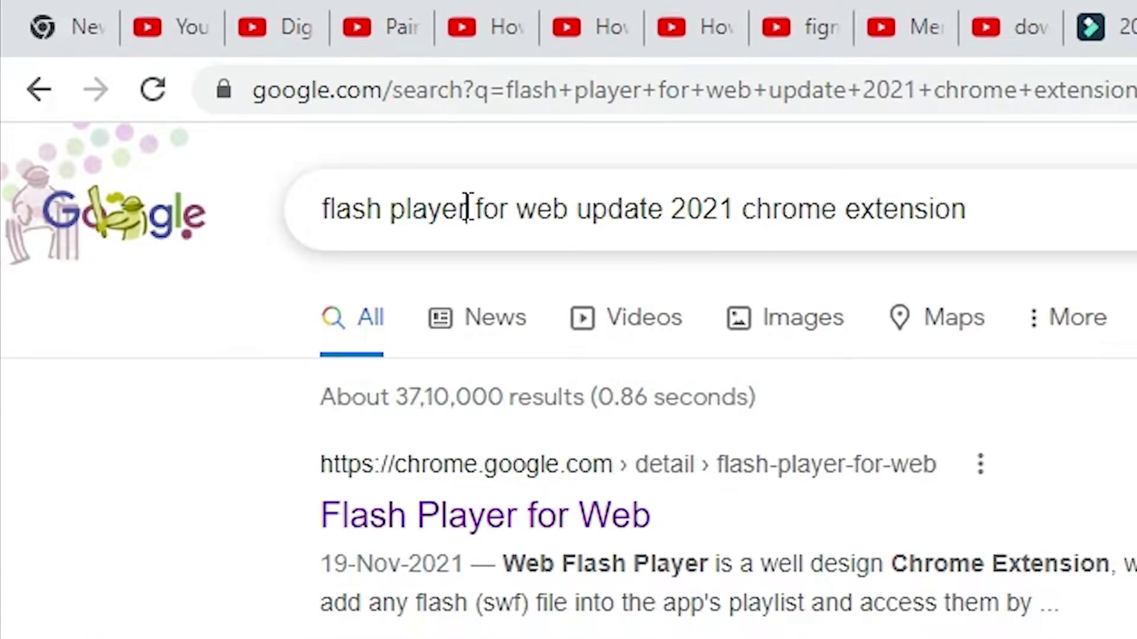
pyautogui.click(157, 70)
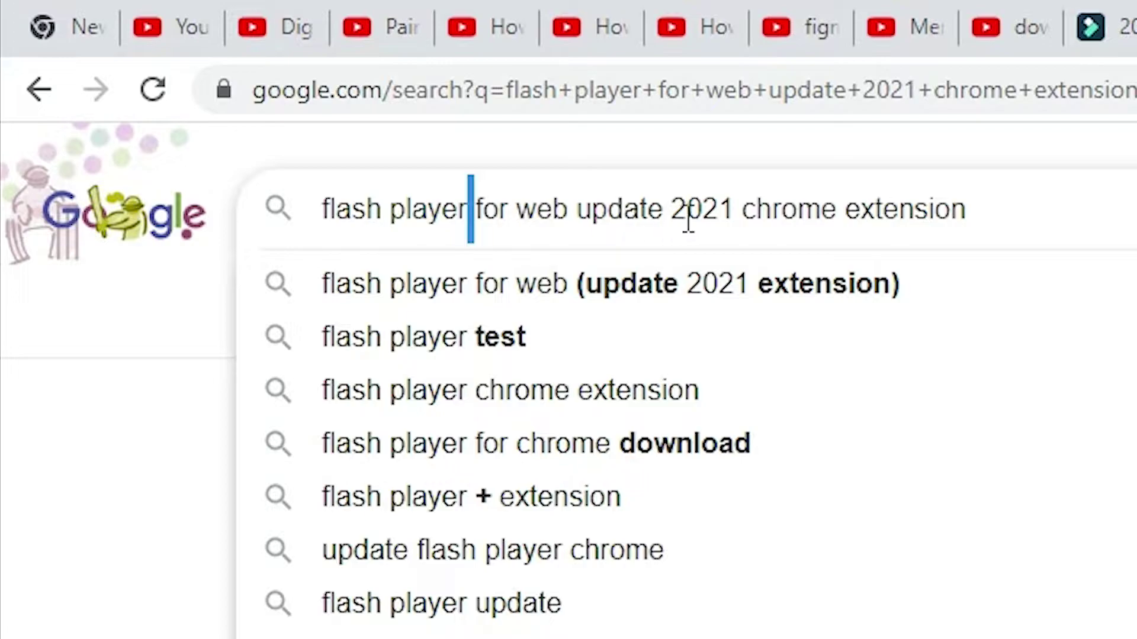
pyautogui.doubleClick(904, 213)
pyautogui.press('Return')
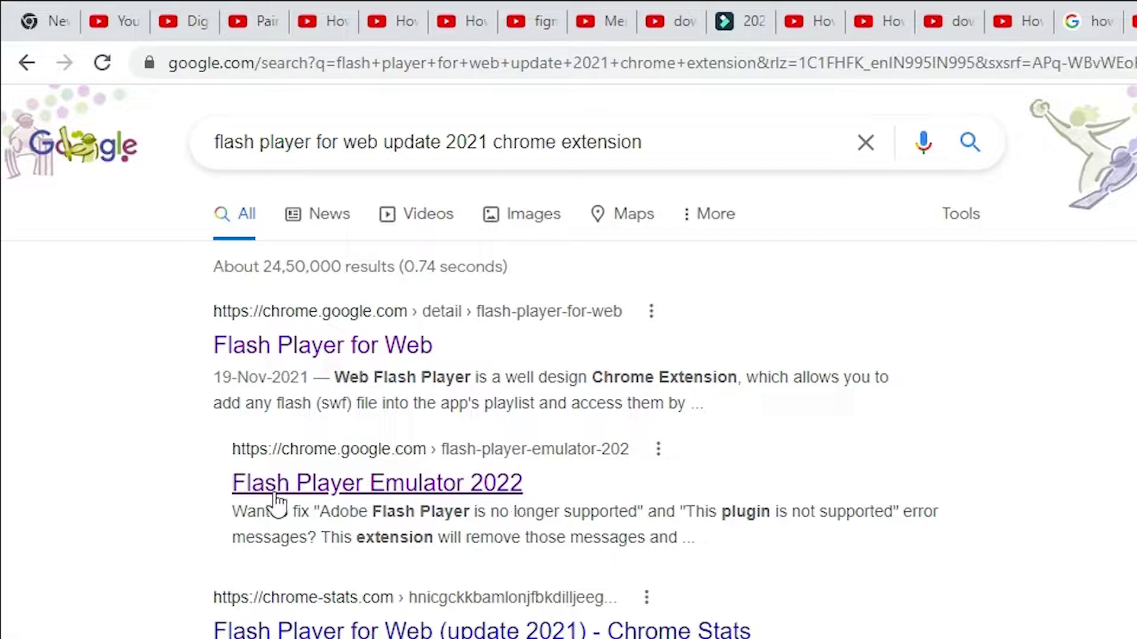
# Step: Open the Flash Player Emulator 2022 result in a new tab and switch to it
pyautogui.rightClick(362, 504)
pyautogui.click(428, 513)
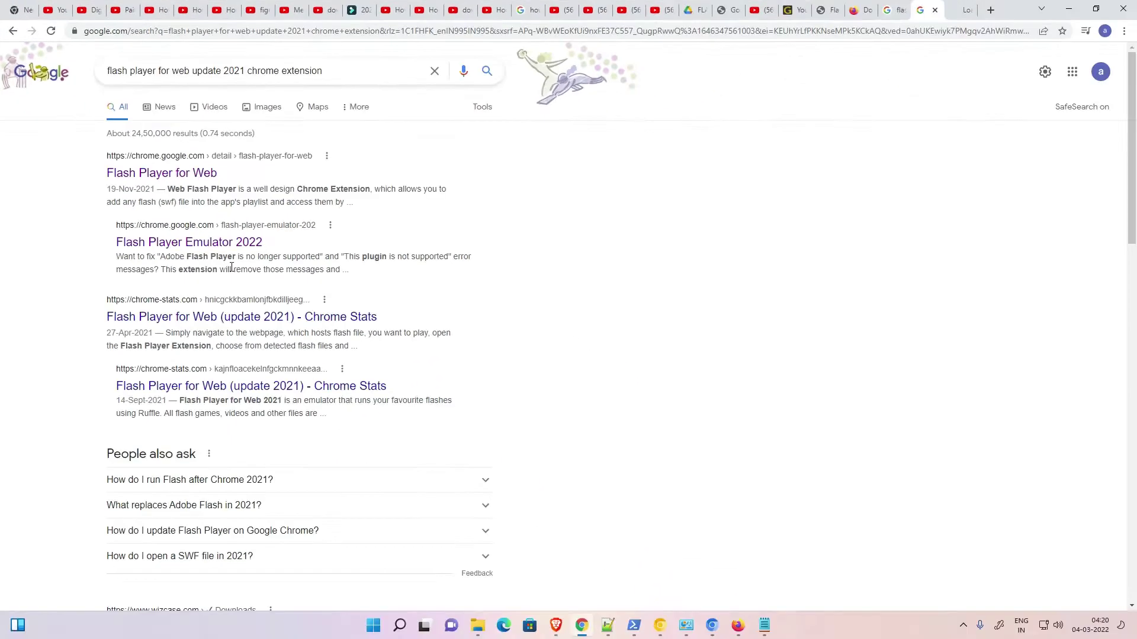
pyautogui.click(959, 10)
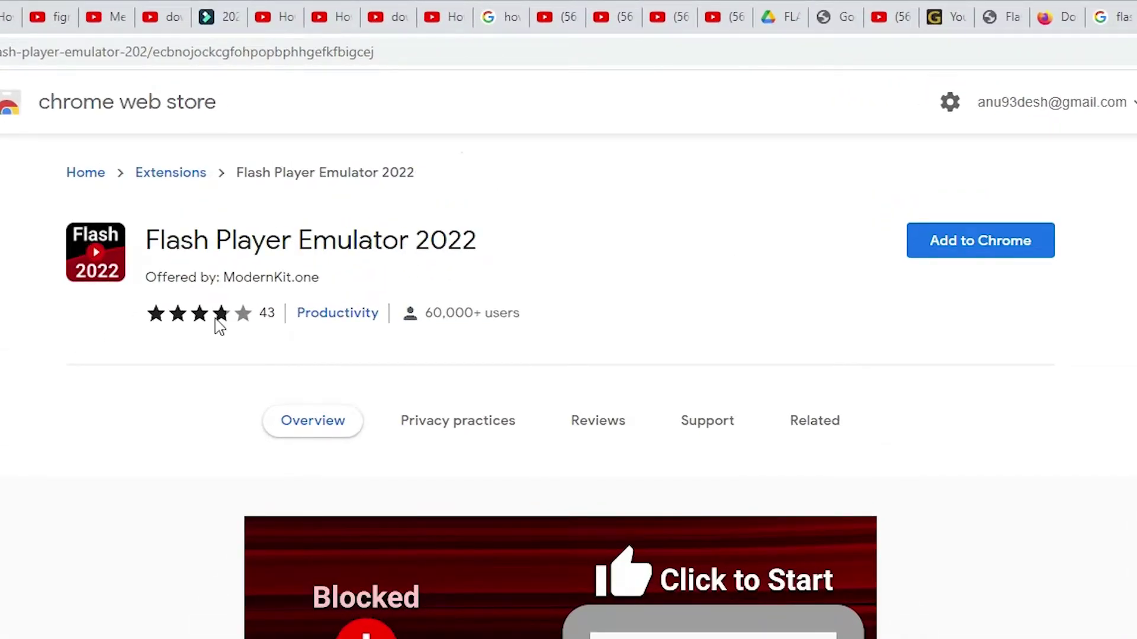
pyautogui.scroll(-1, 1007, 464)
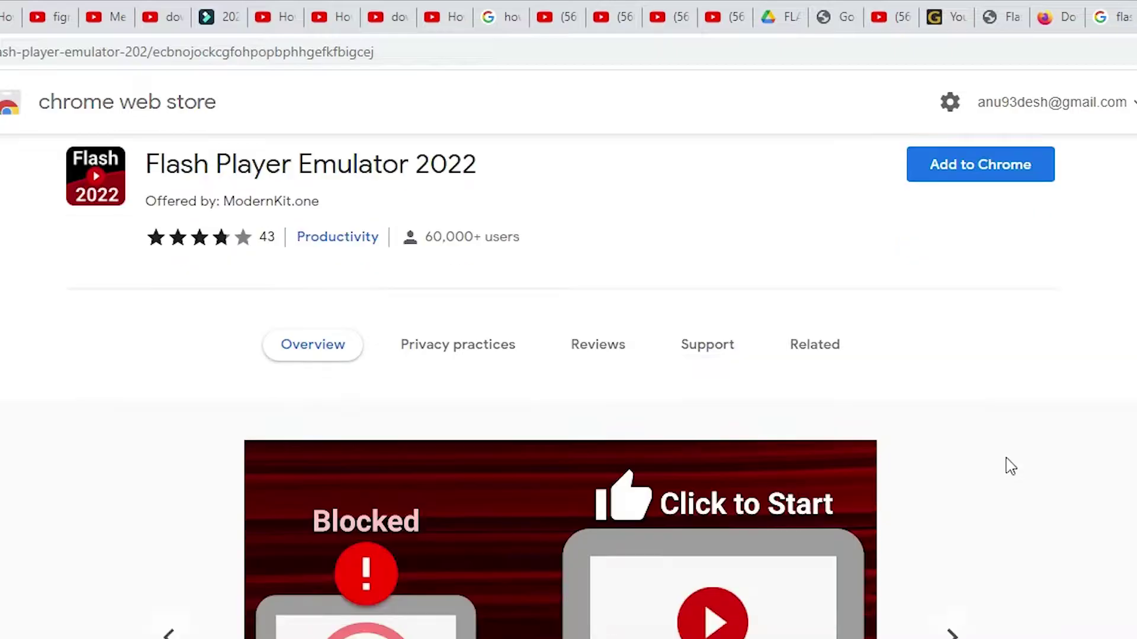
pyautogui.scroll(-5, 1008, 464)
pyautogui.scroll(4, 1006, 473)
pyautogui.scroll(3, 1006, 473)
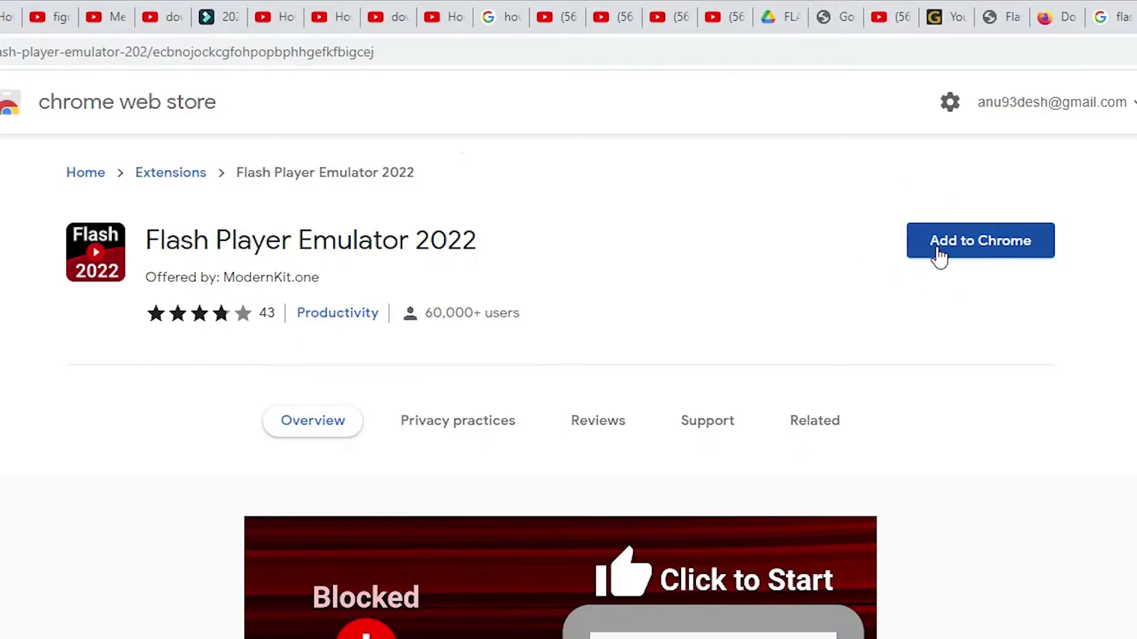
# Step: Add Flash Player Emulator 2022 to Chrome and accept turning on sync
pyautogui.click(964, 252)
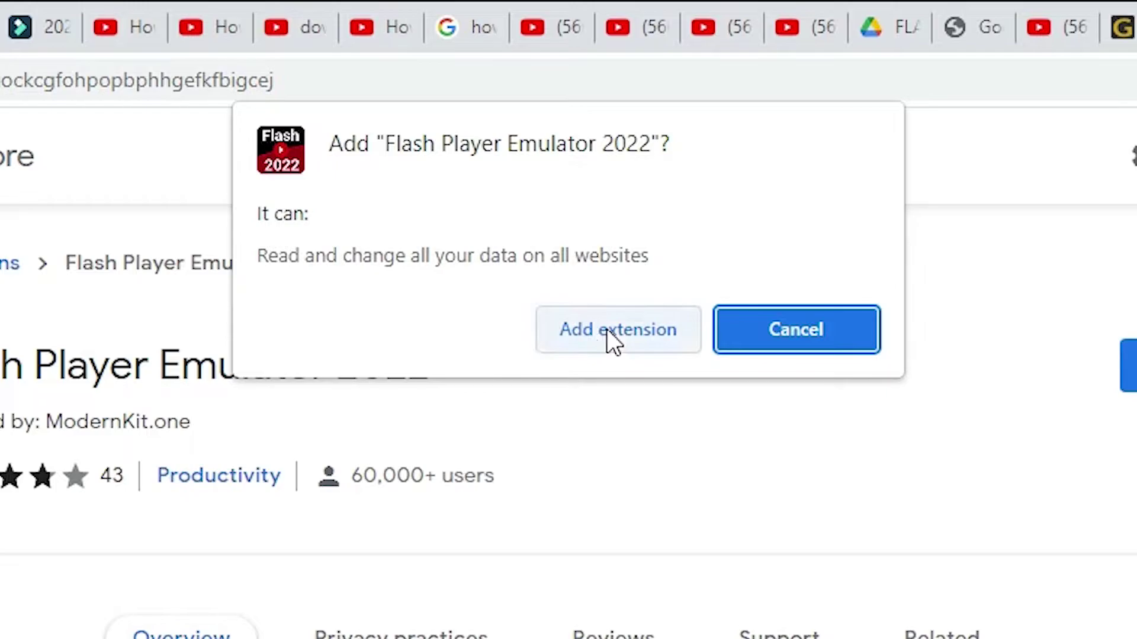
pyautogui.click(606, 331)
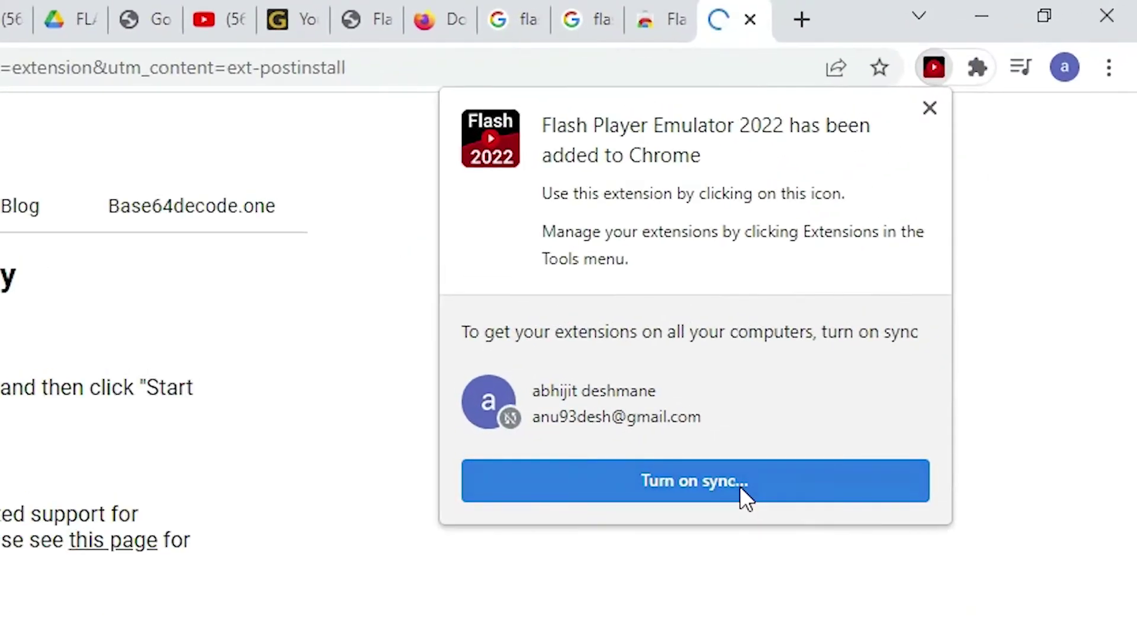
pyautogui.click(963, 213)
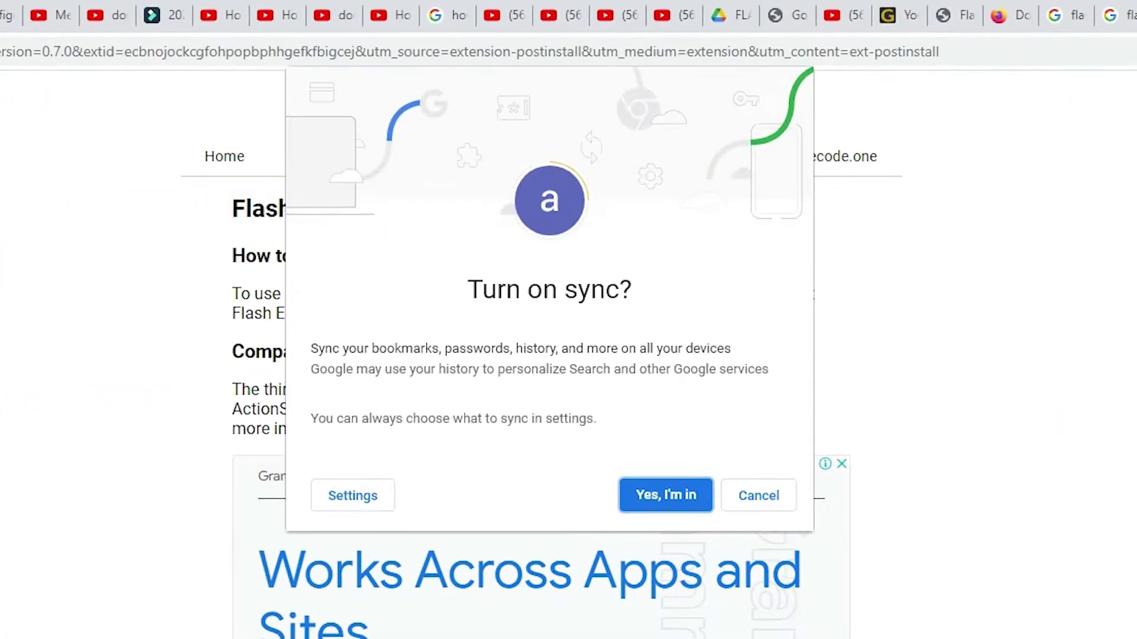
pyautogui.click(693, 499)
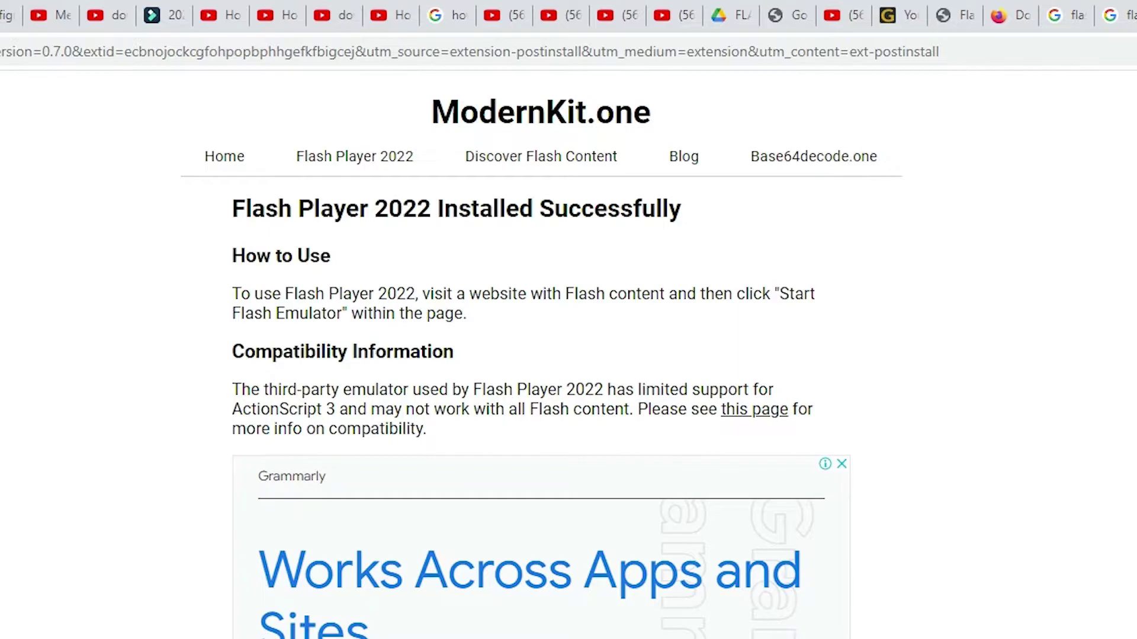
# Step: Find Flash Player Emulator 2022 in the Extensions menu and open its options
pyautogui.click(974, 71)
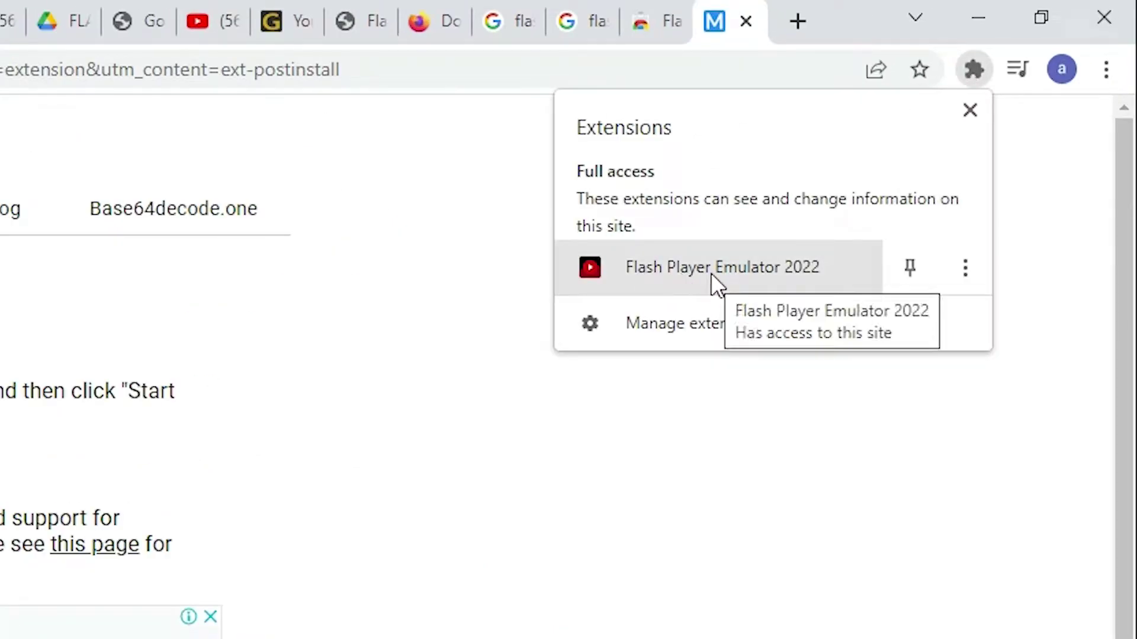
pyautogui.click(964, 268)
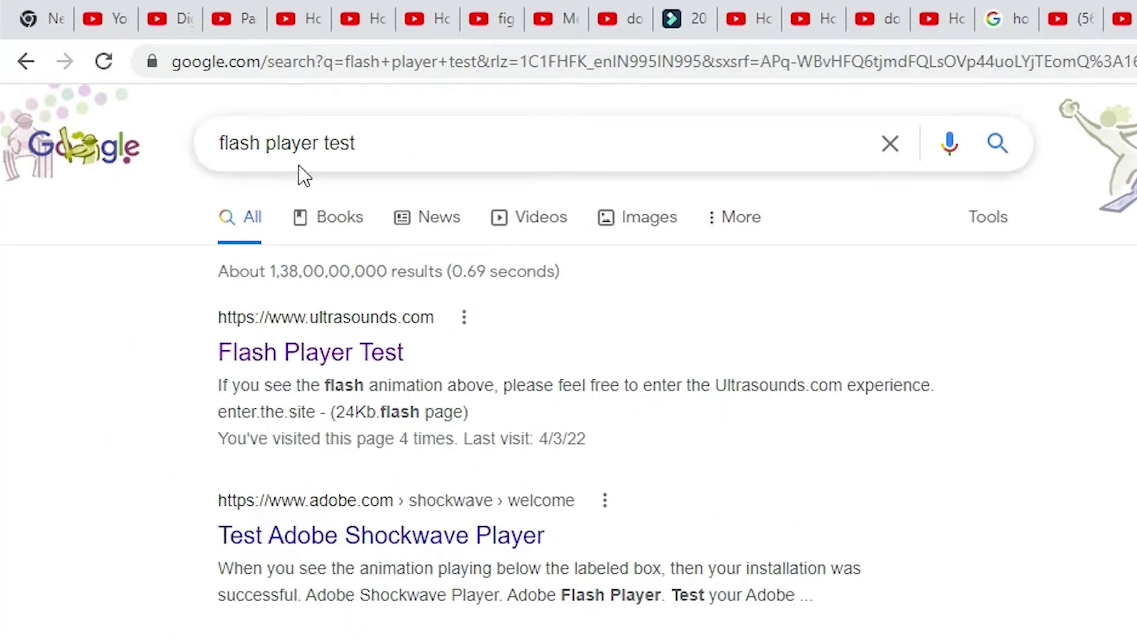
# Step: Reopen the ultrasounds.com Flash Player Test in a new tab and start the Flash Emulator
pyautogui.moveTo(380, 143); pyautogui.dragTo(176, 132)
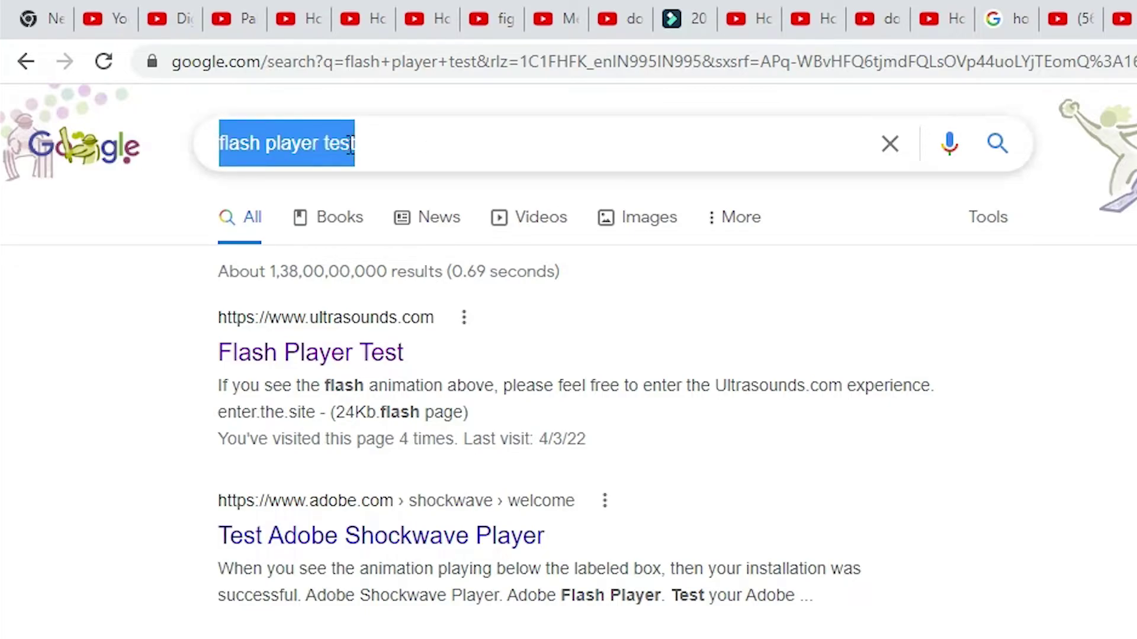
pyautogui.click(414, 145)
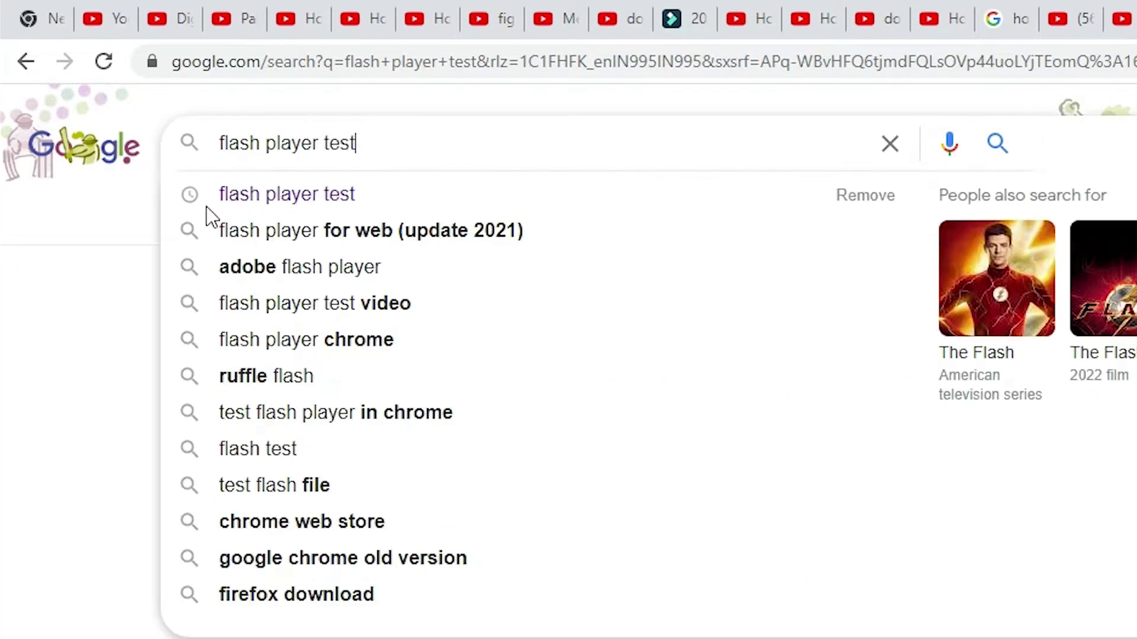
pyautogui.rightClick(358, 362)
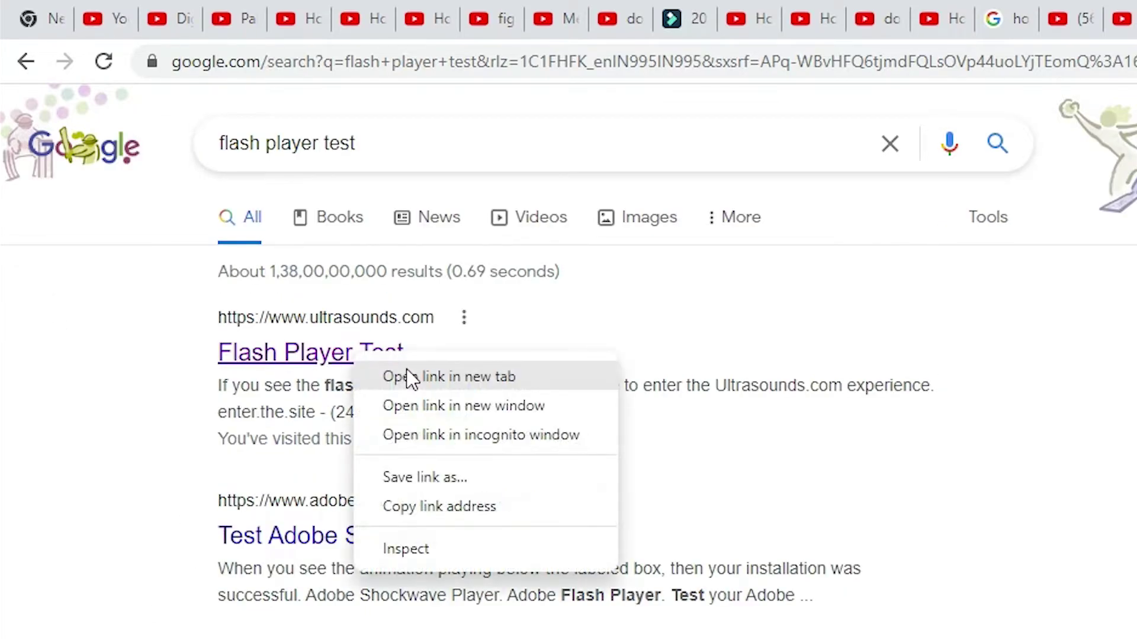
pyautogui.click(409, 376)
pyautogui.click(831, 12)
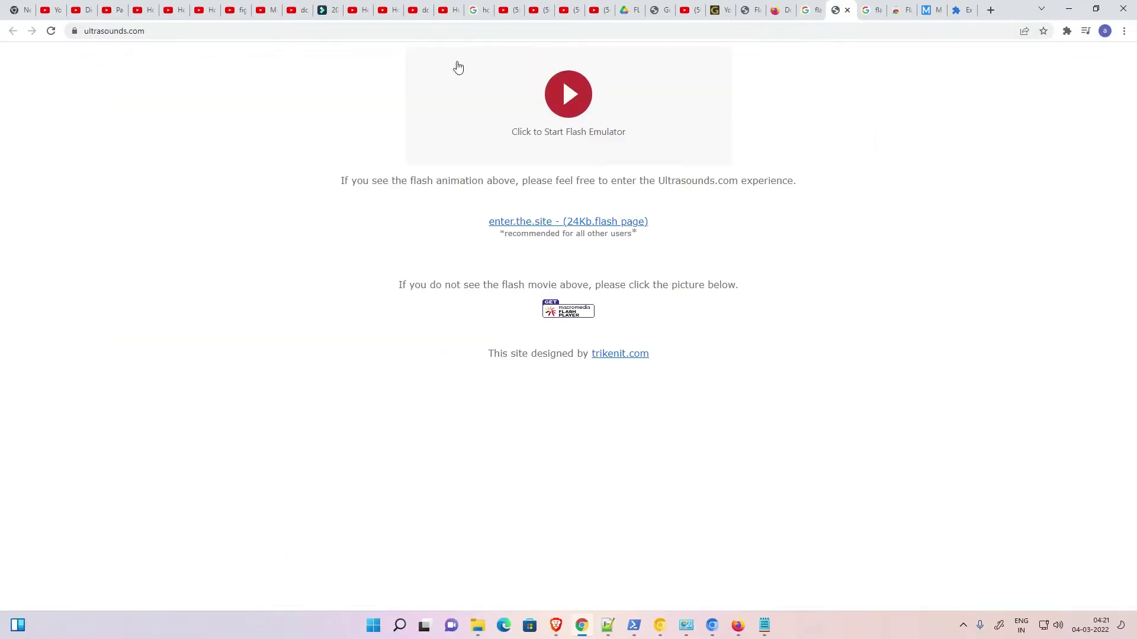
pyautogui.click(568, 181)
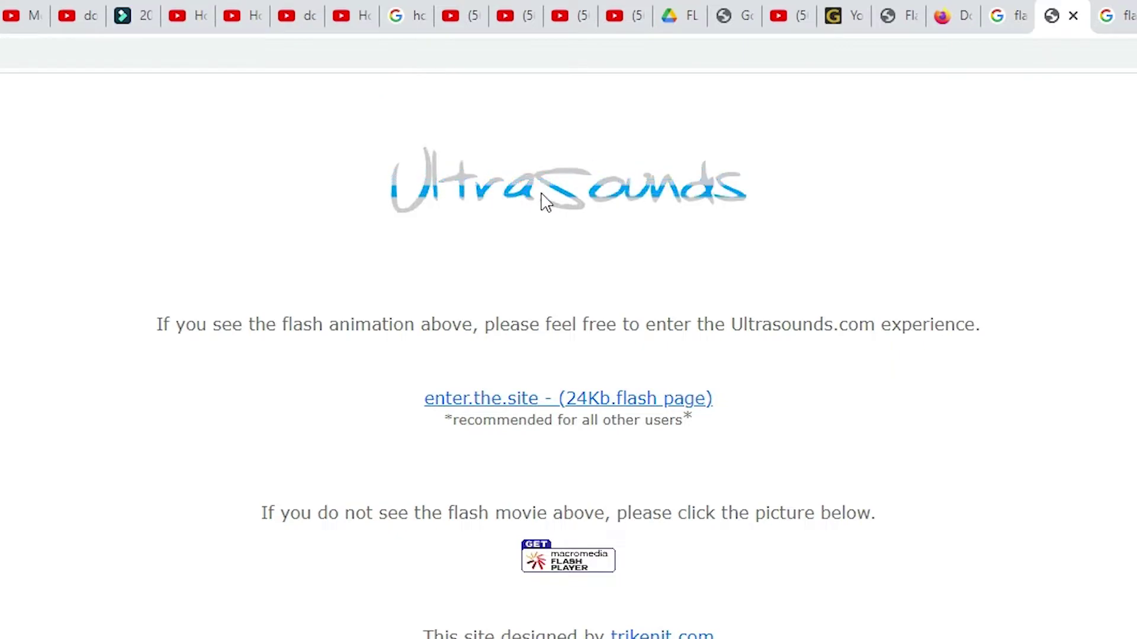
pyautogui.click(486, 403)
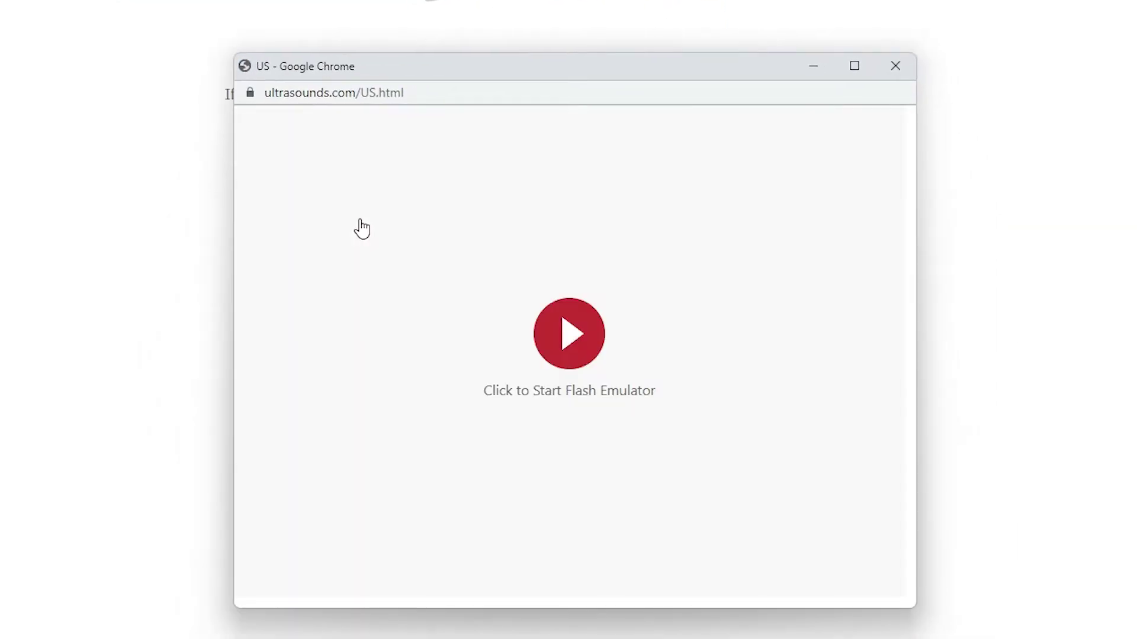
pyautogui.click(587, 333)
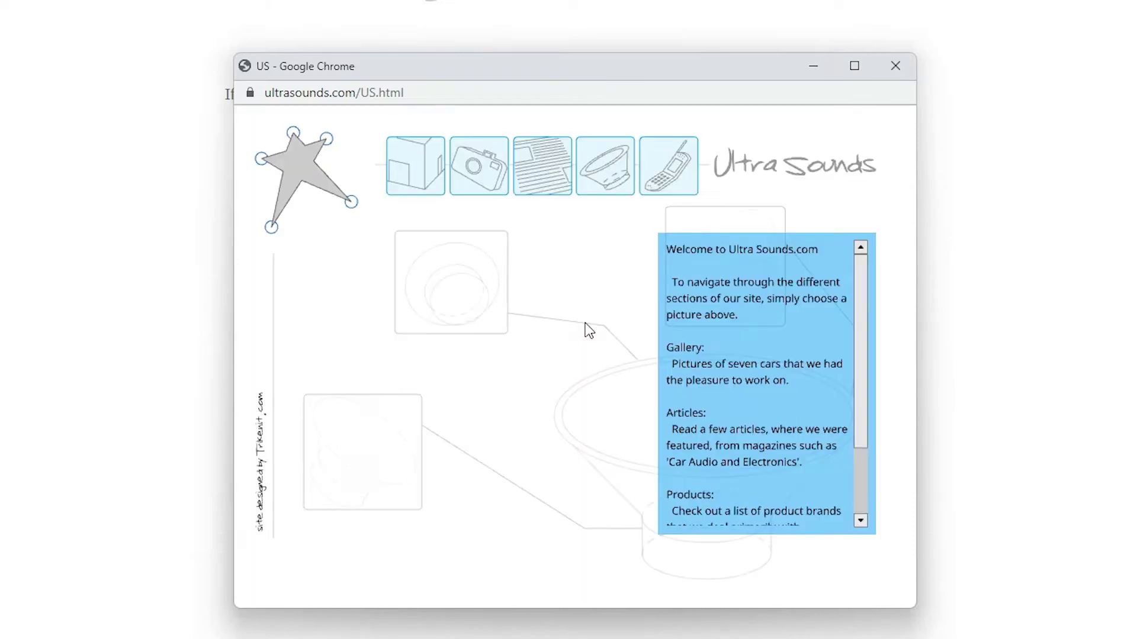
pyautogui.click(480, 183)
pyautogui.click(588, 187)
pyautogui.click(653, 178)
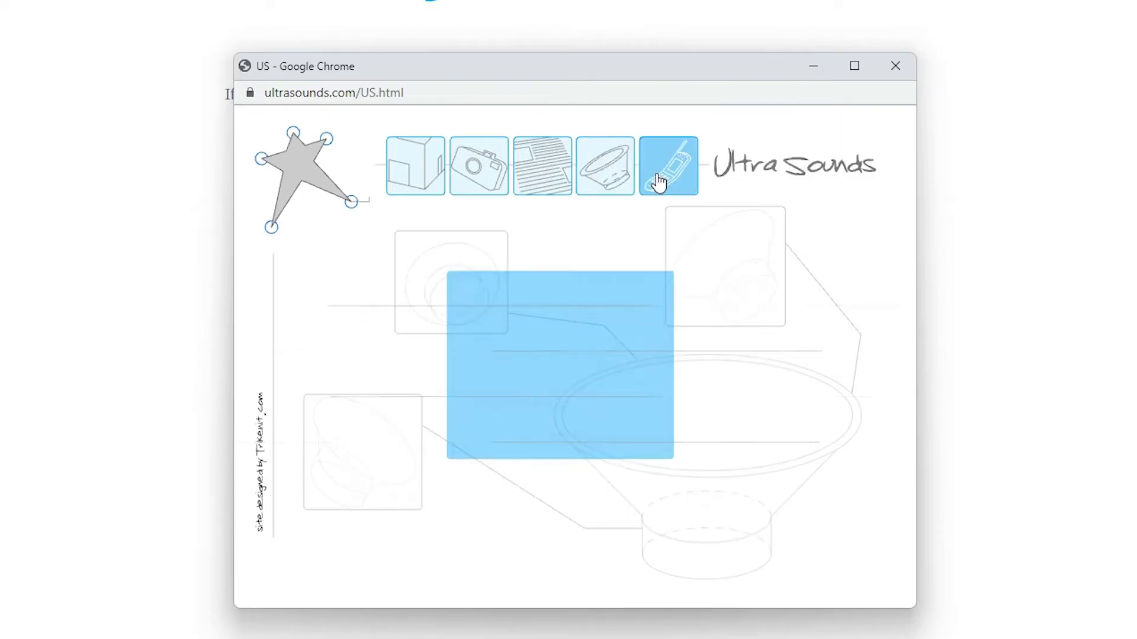
pyautogui.click(578, 182)
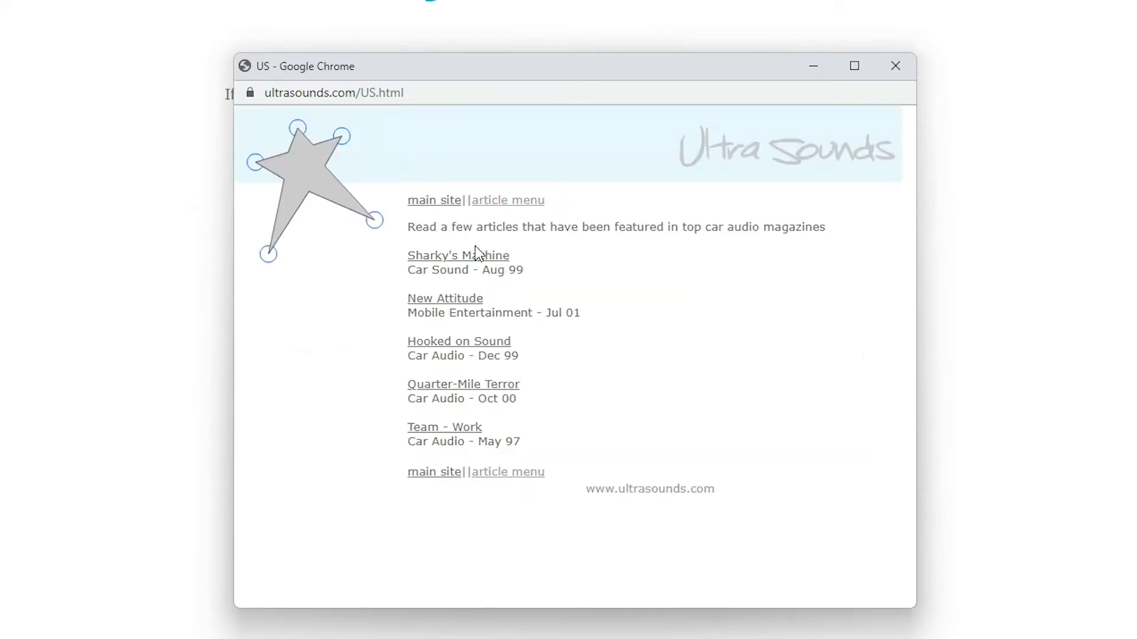
pyautogui.click(471, 256)
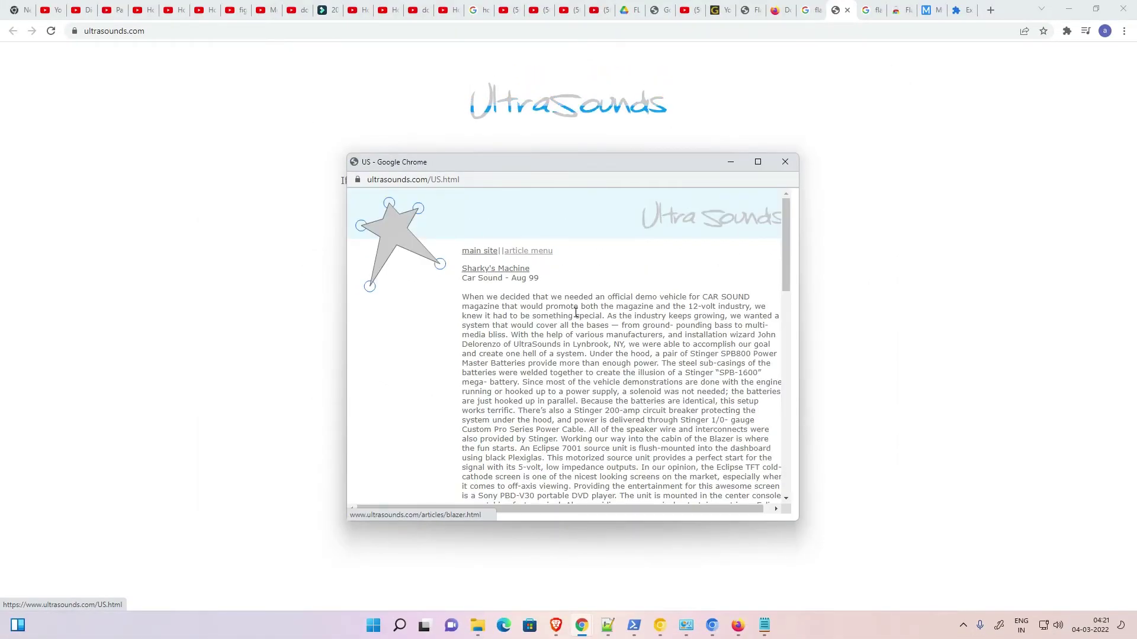
pyautogui.scroll(-5, 576, 312)
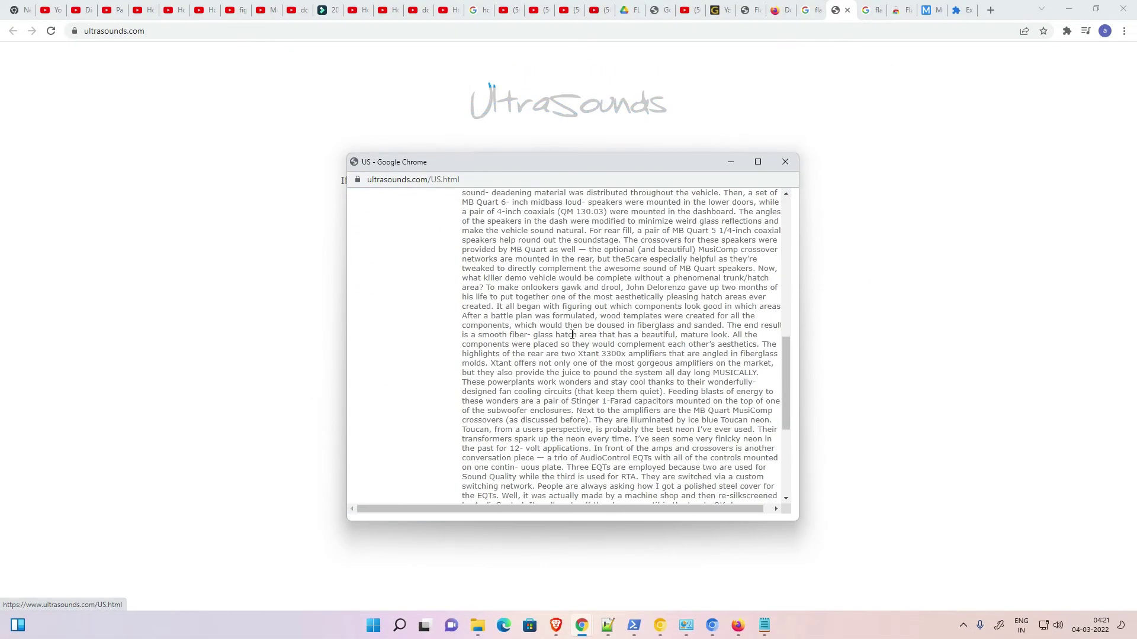
pyautogui.scroll(-5, 575, 313)
pyautogui.click(783, 164)
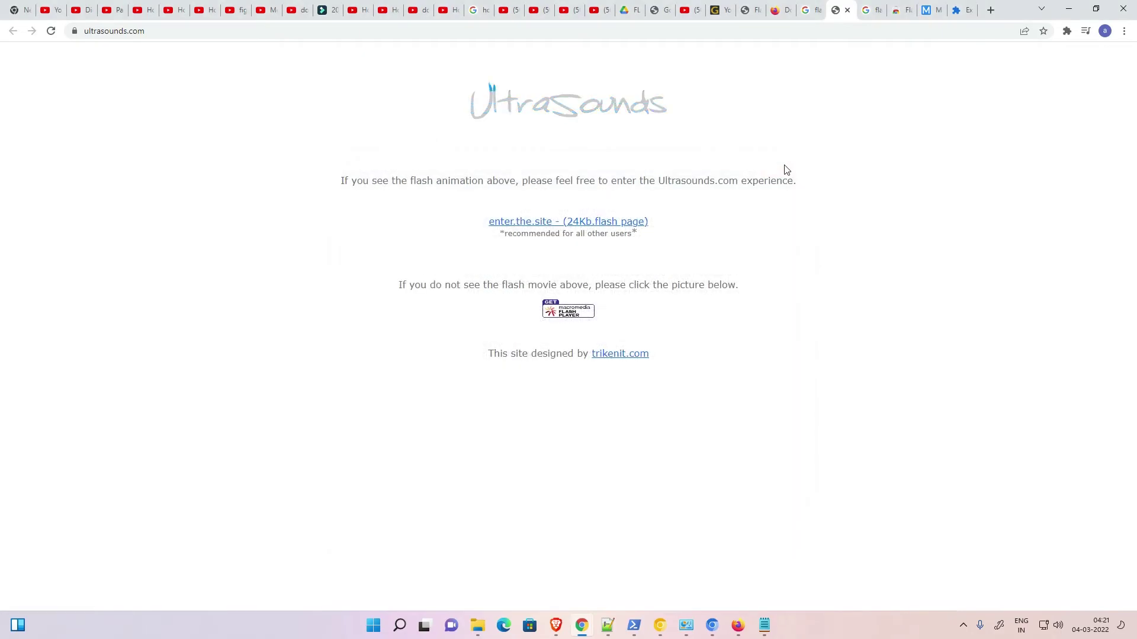